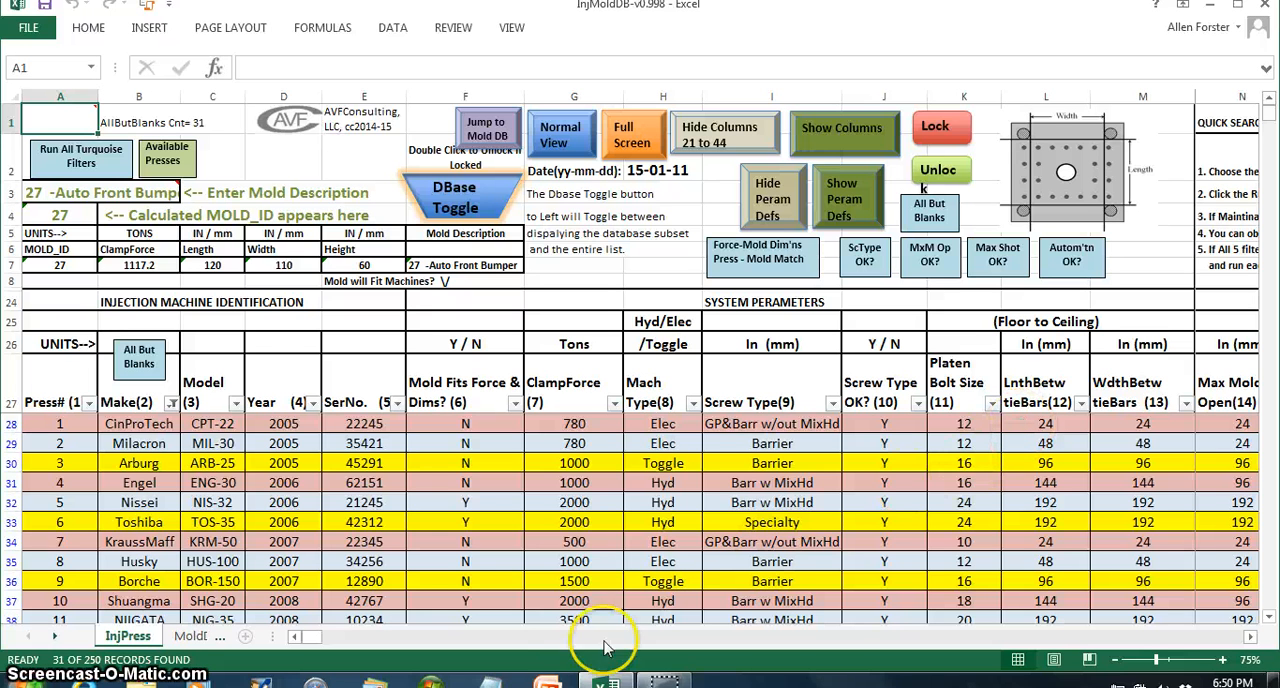
- Look over the mold database on the MoldDB sheet and return to the InjPress sheet
left_click(190, 637)
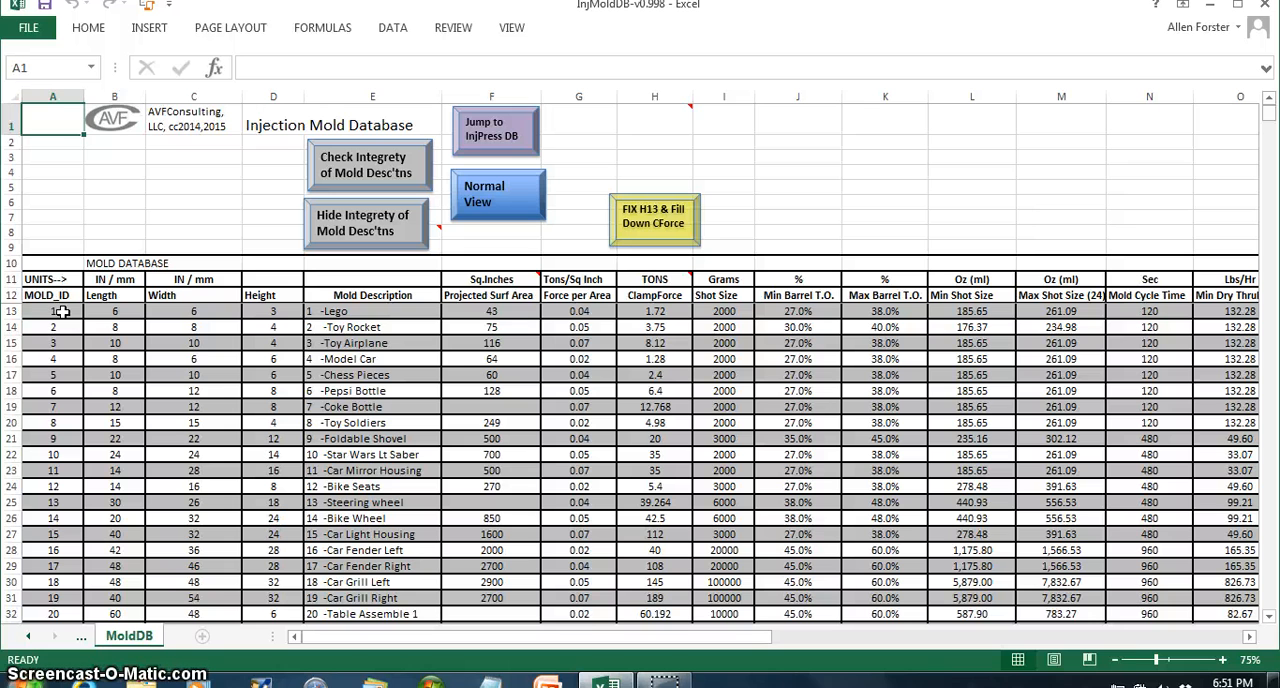
left_click(130, 638)
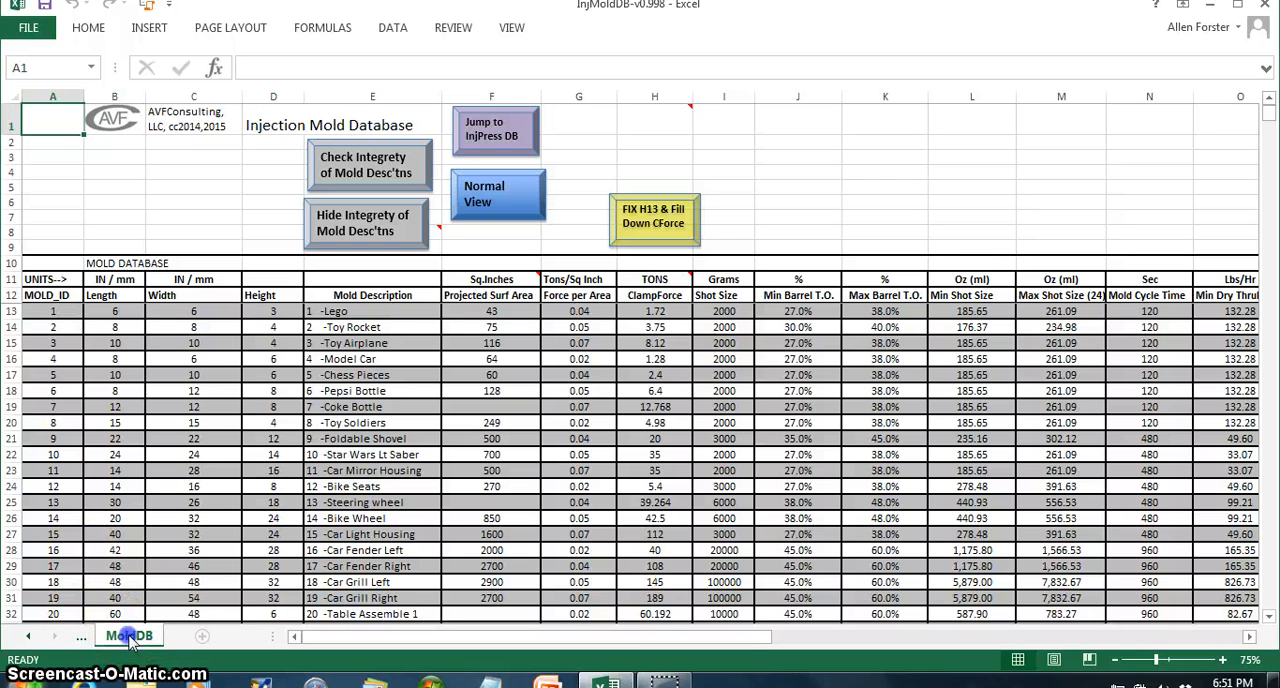
left_click(78, 638)
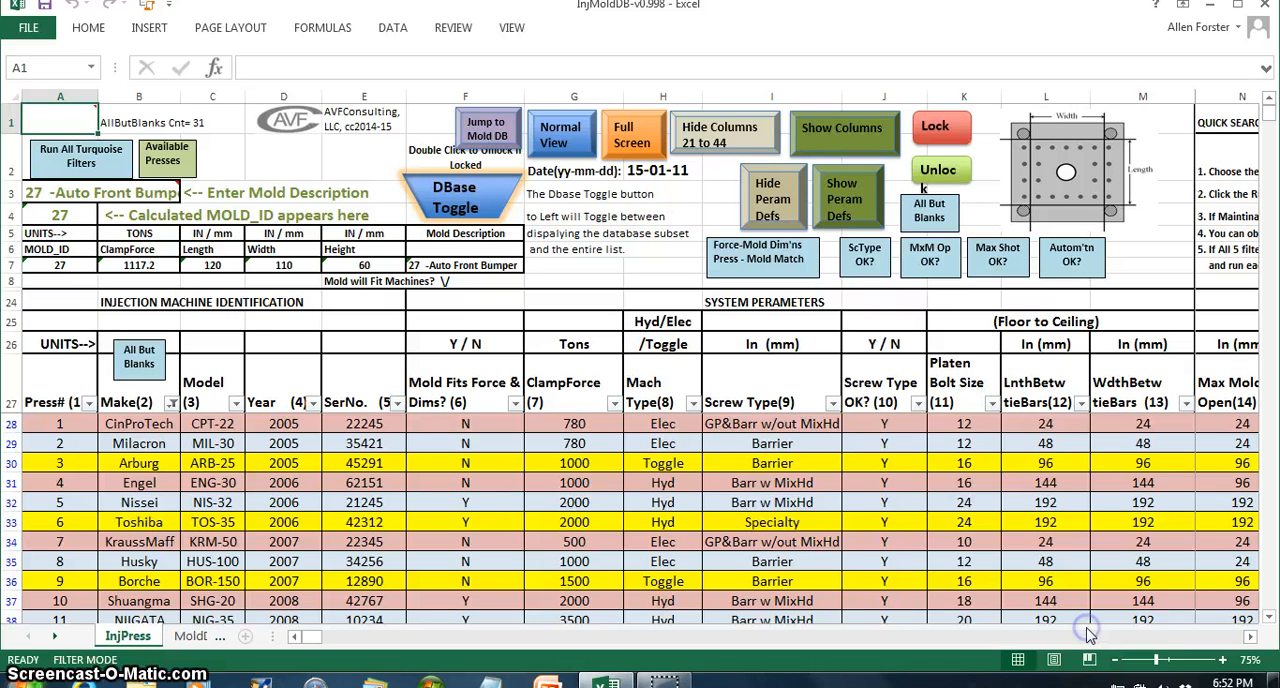
- Examine the press database's columns across the InjPress sheet, from mold opening through shot size, automation and hopper capacity to the operations-maintenance parameters
left_click(921, 638)
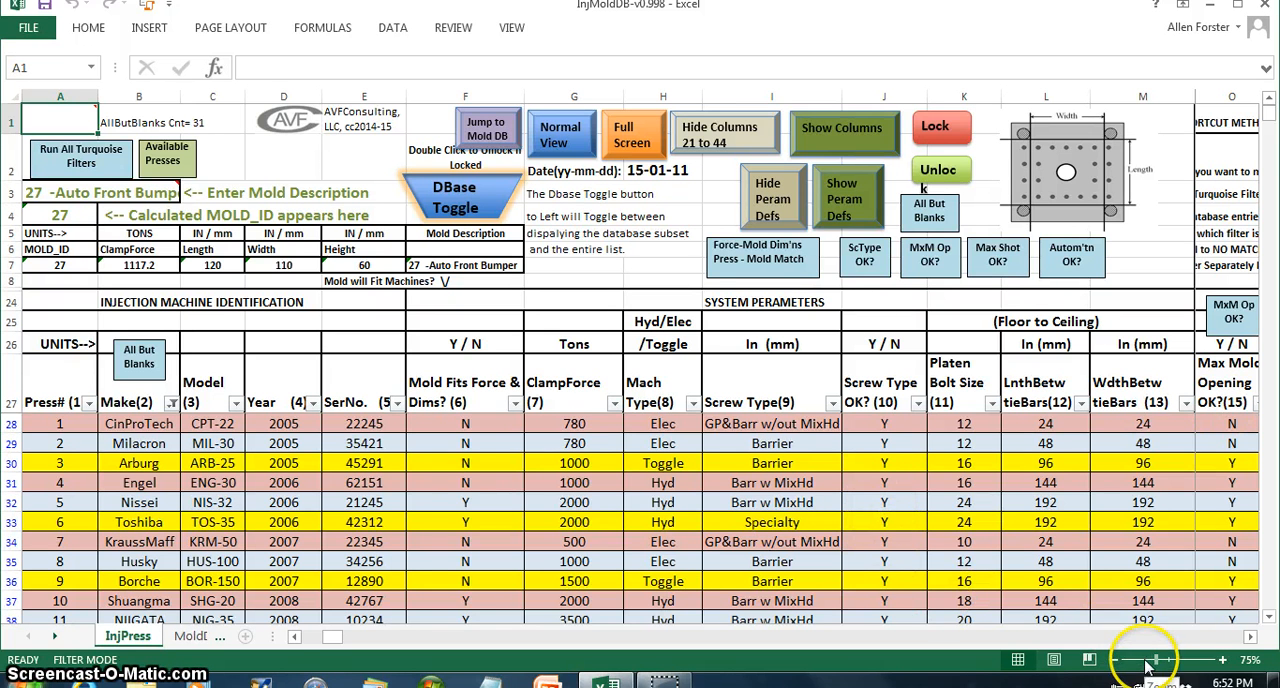
left_click_drag(1154, 660, 1147, 664)
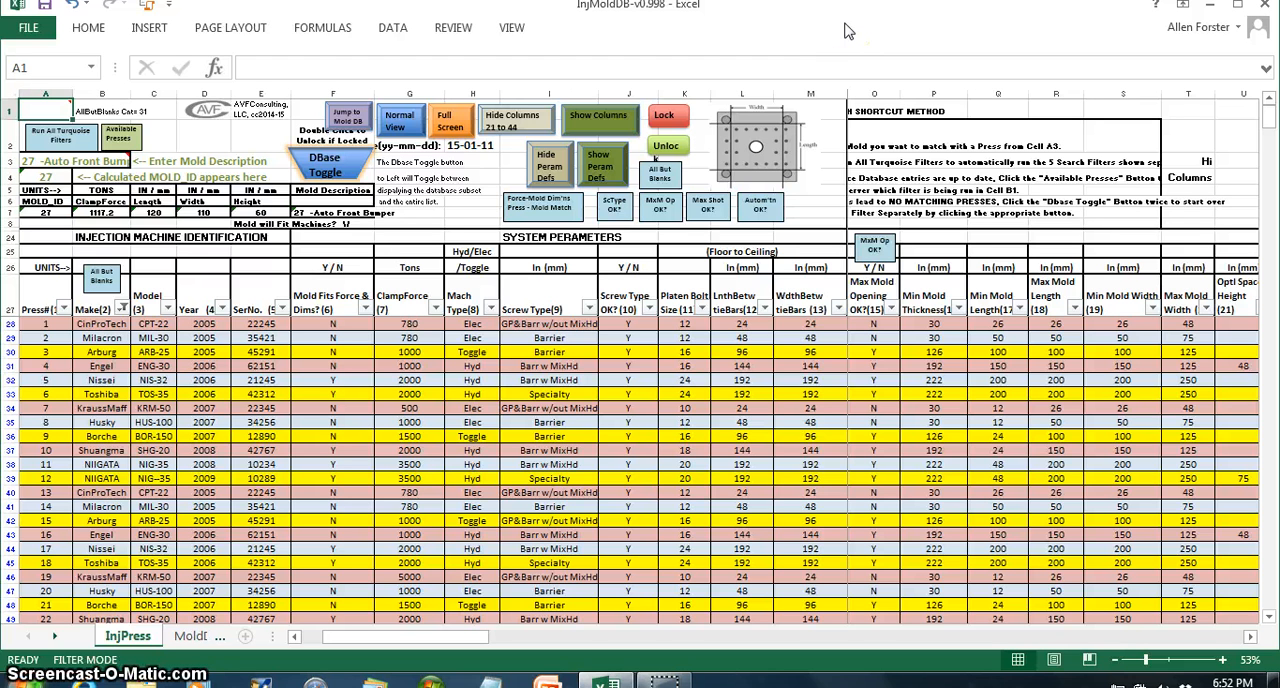
left_click(985, 201)
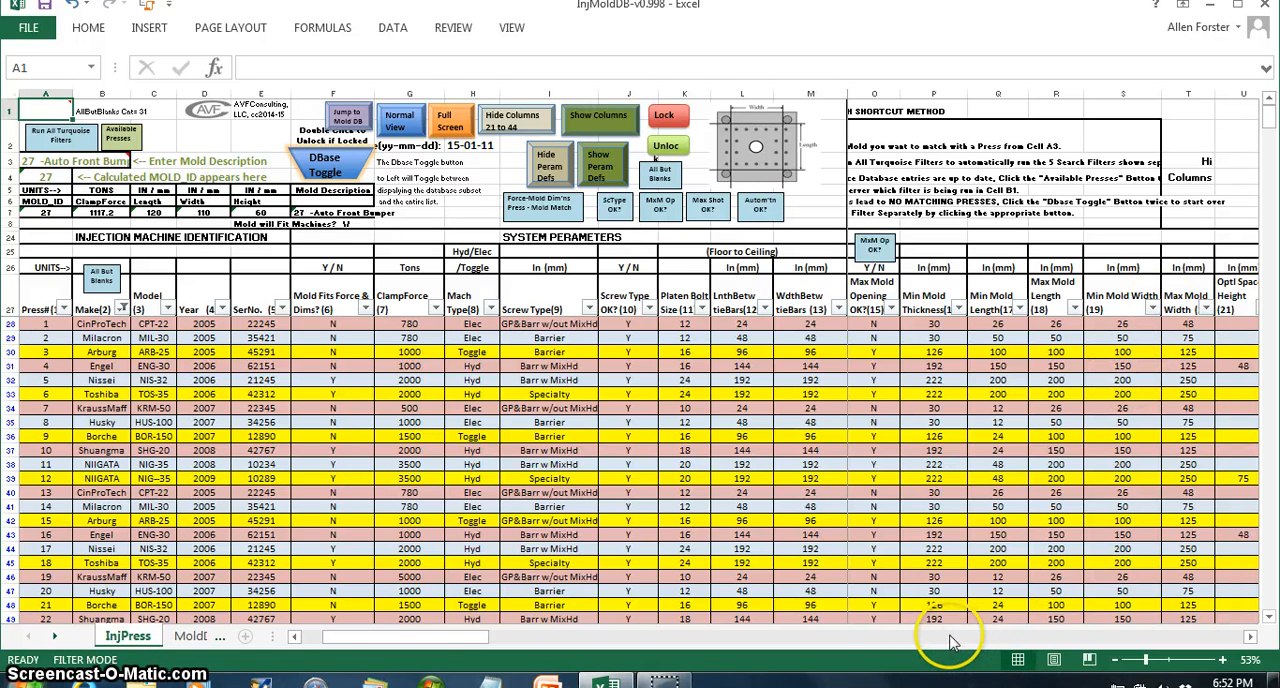
left_click(943, 636)
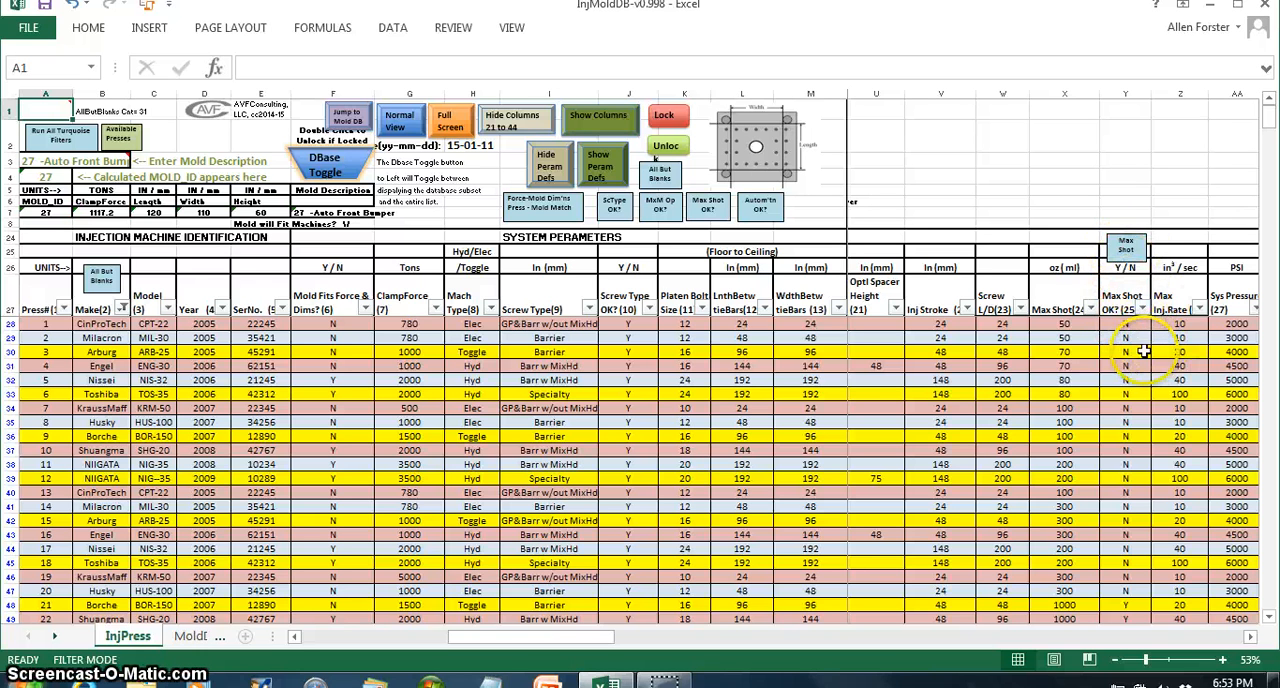
left_click(1107, 637)
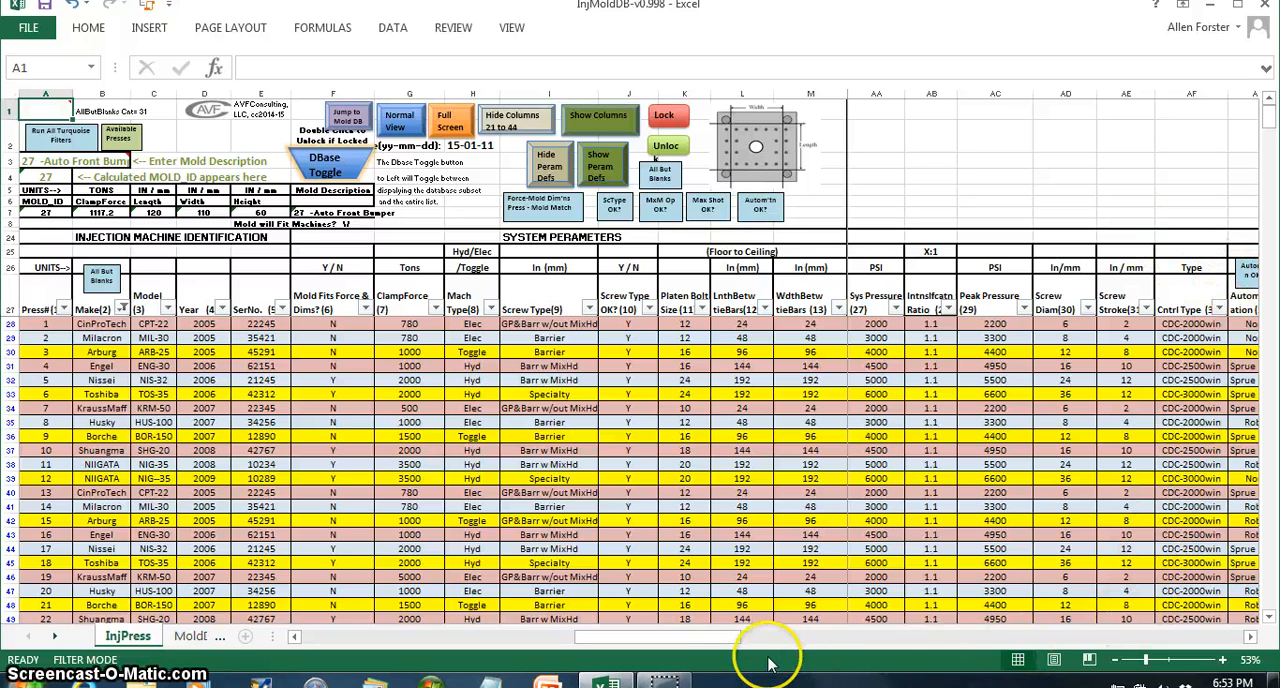
left_click_drag(735, 634, 773, 637)
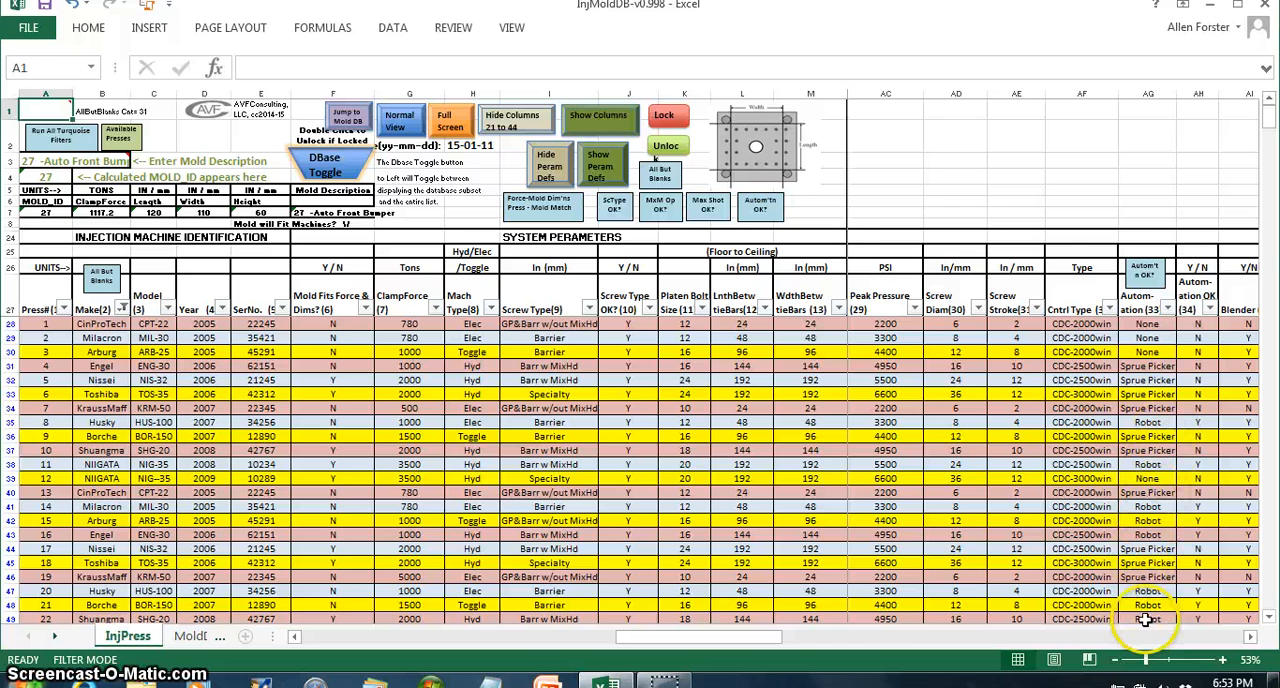
left_click(1148, 637)
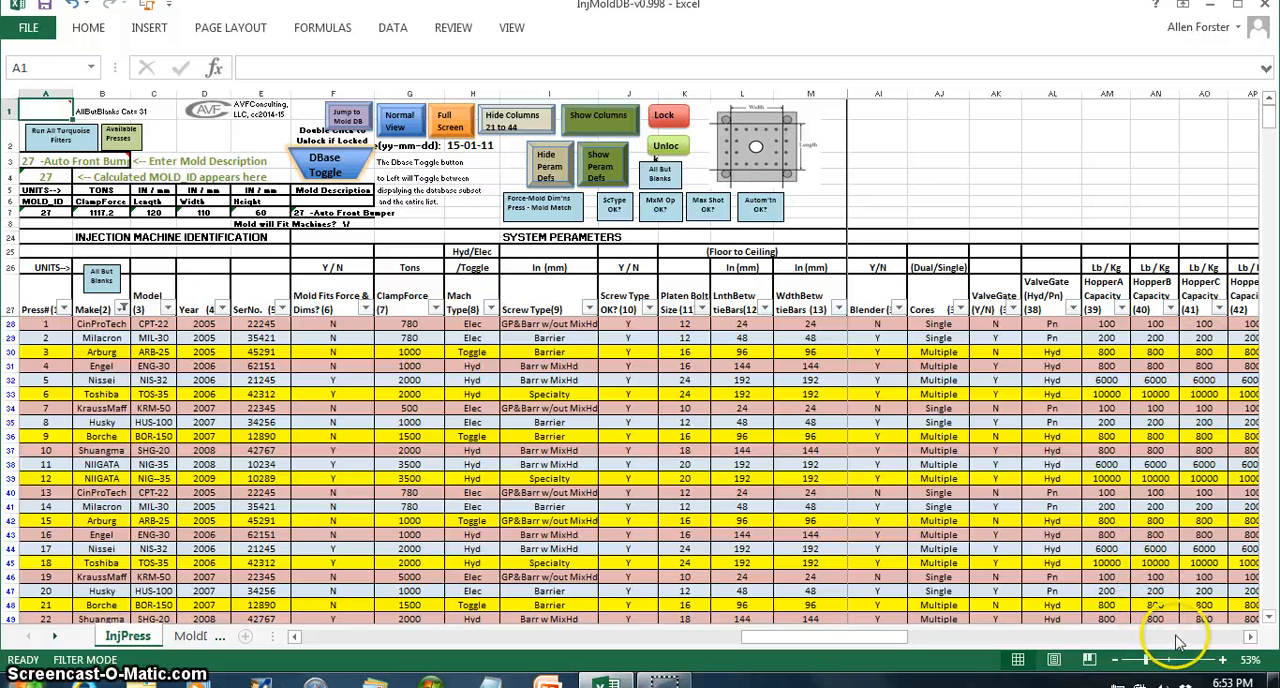
left_click(1180, 637)
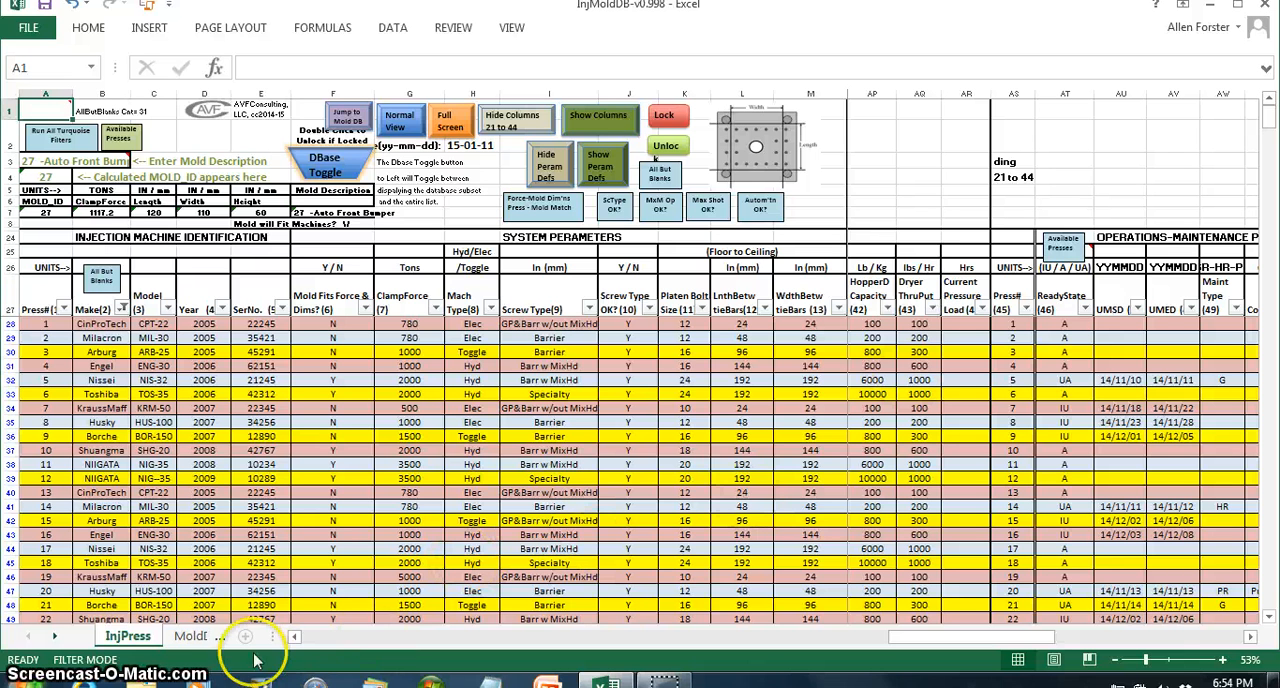
- Examine all columns of the mold database through its integrity column, and jump back to the injection press database
left_click(190, 636)
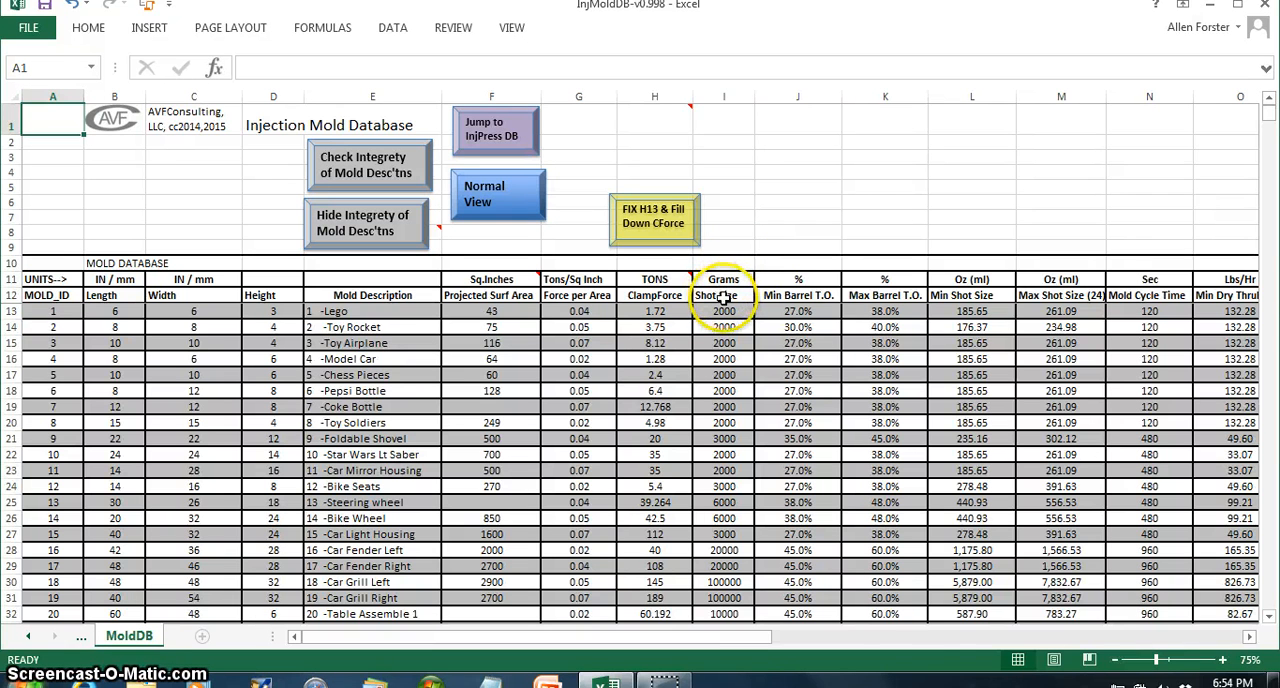
left_click(945, 636)
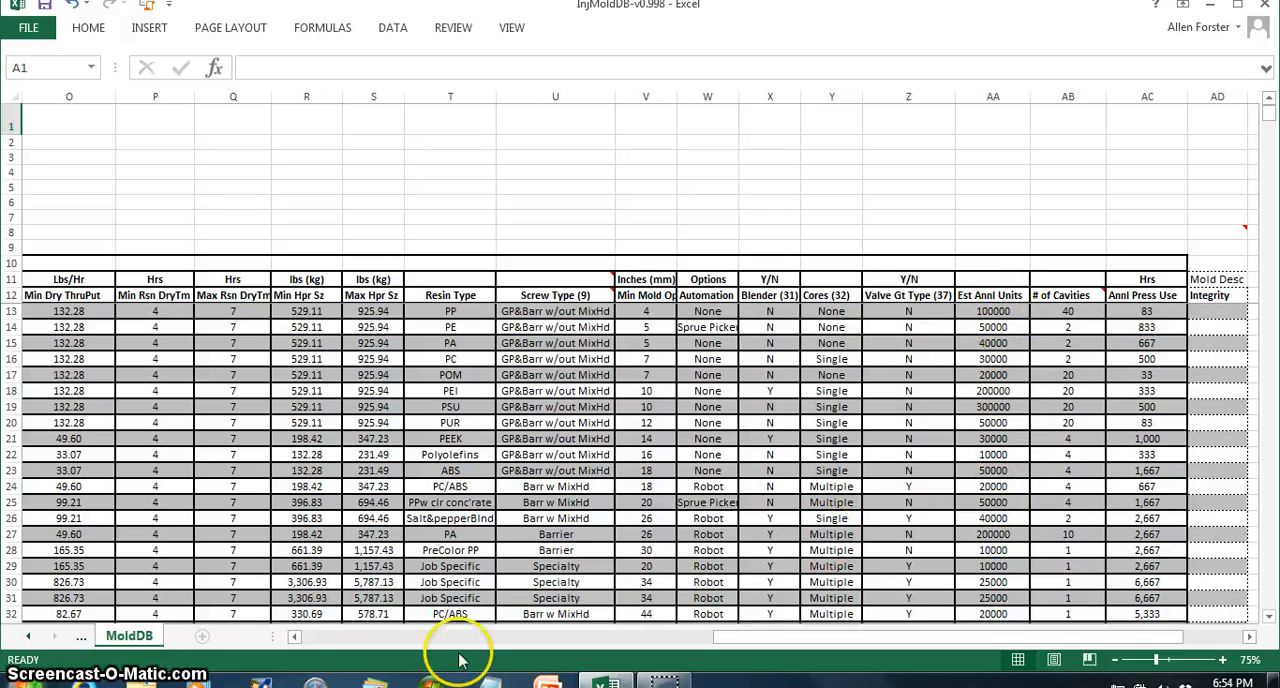
left_click(320, 637)
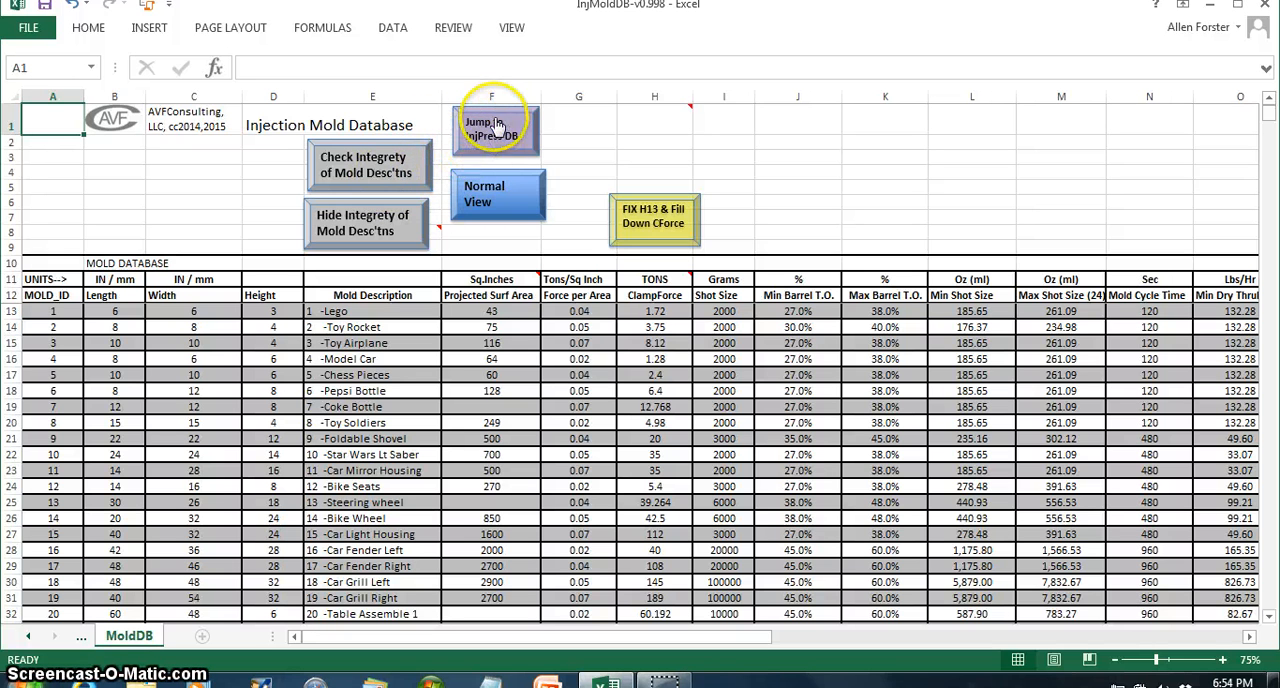
left_click(490, 128)
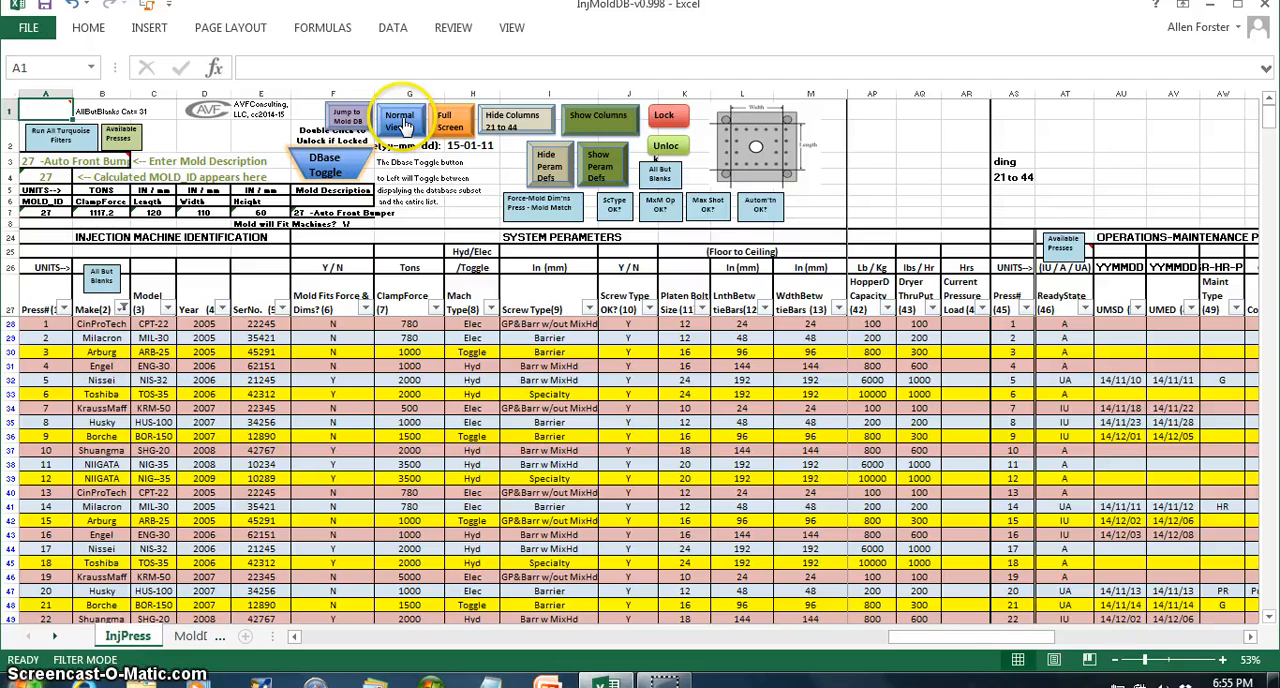
- Hide columns 21 to 44 of the press database in full screen and return to the normal view
left_click(443, 118)
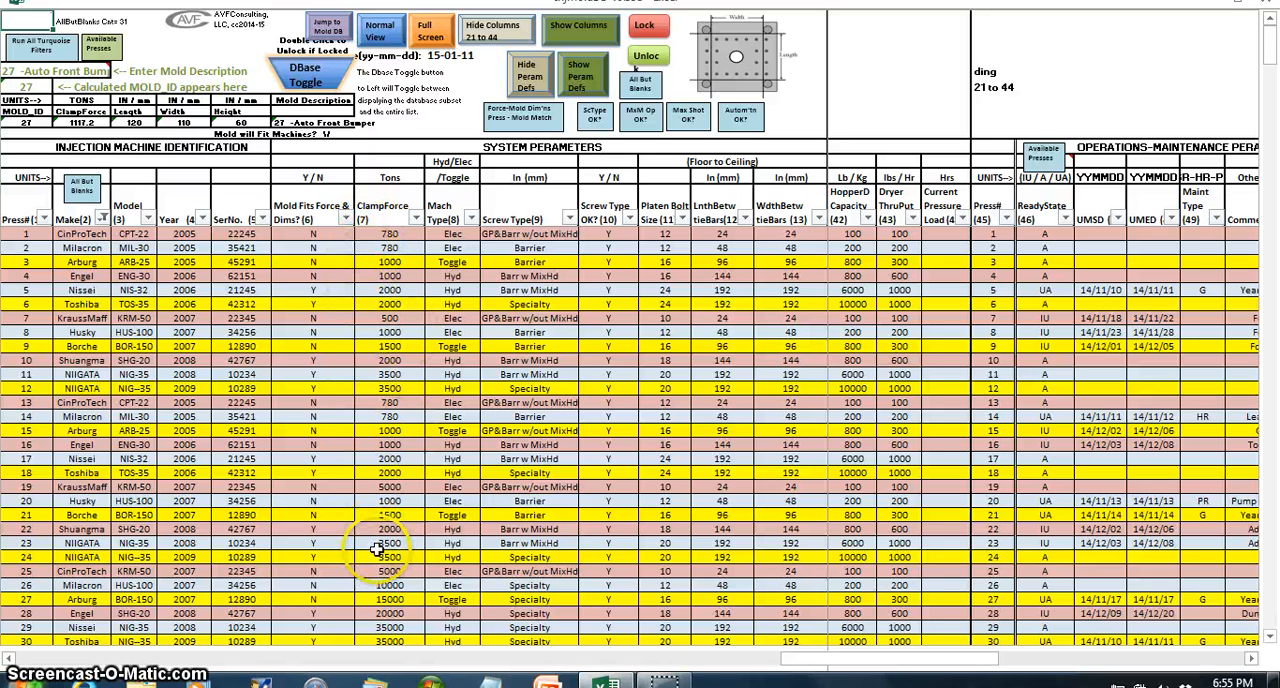
left_click(490, 35)
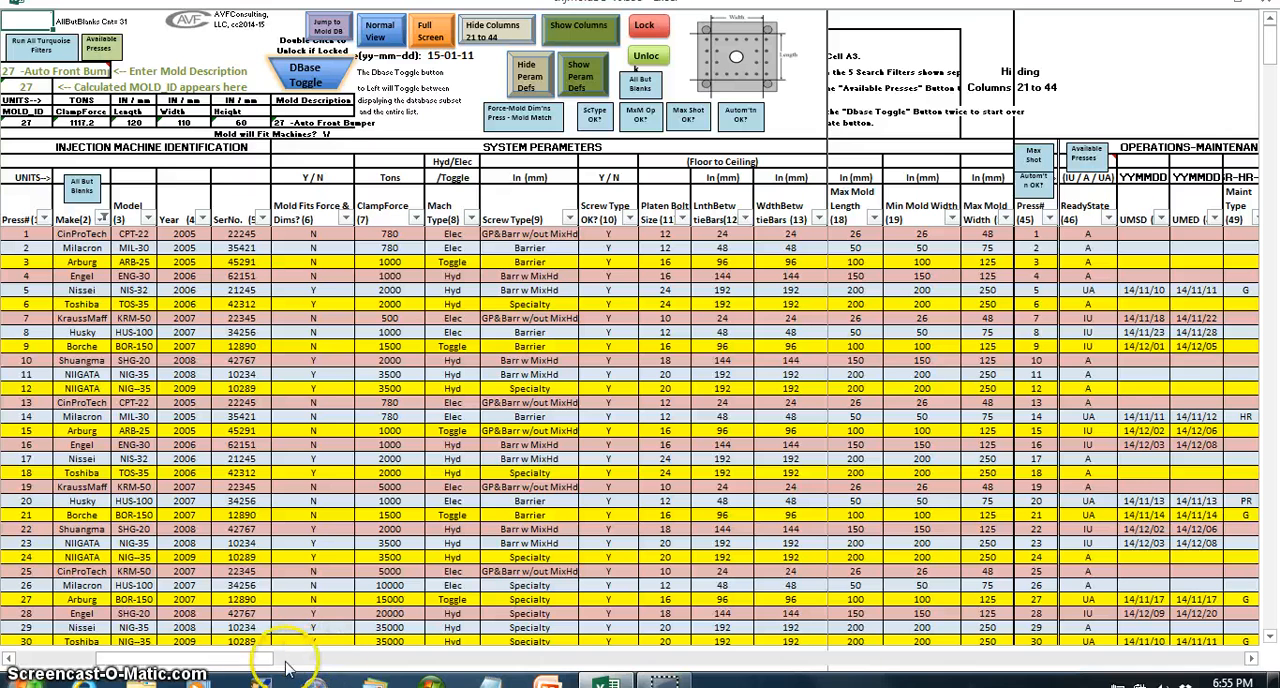
left_click_drag(200, 660, 118, 665)
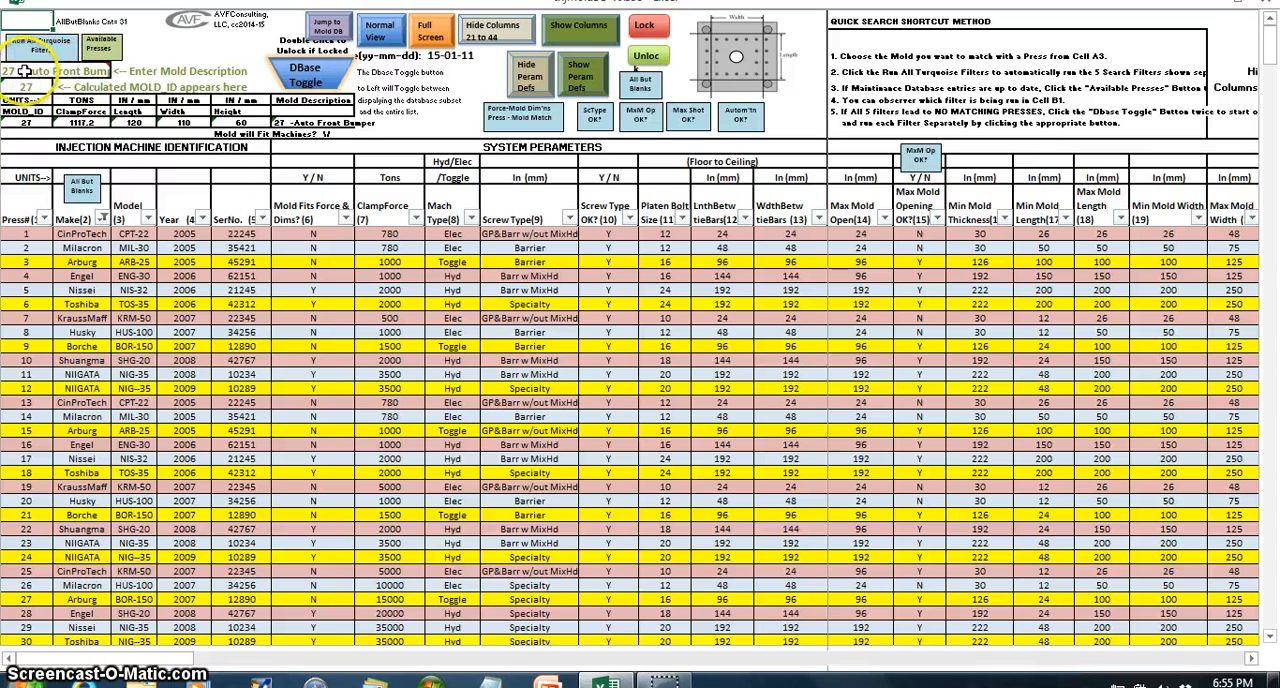
left_click(381, 36)
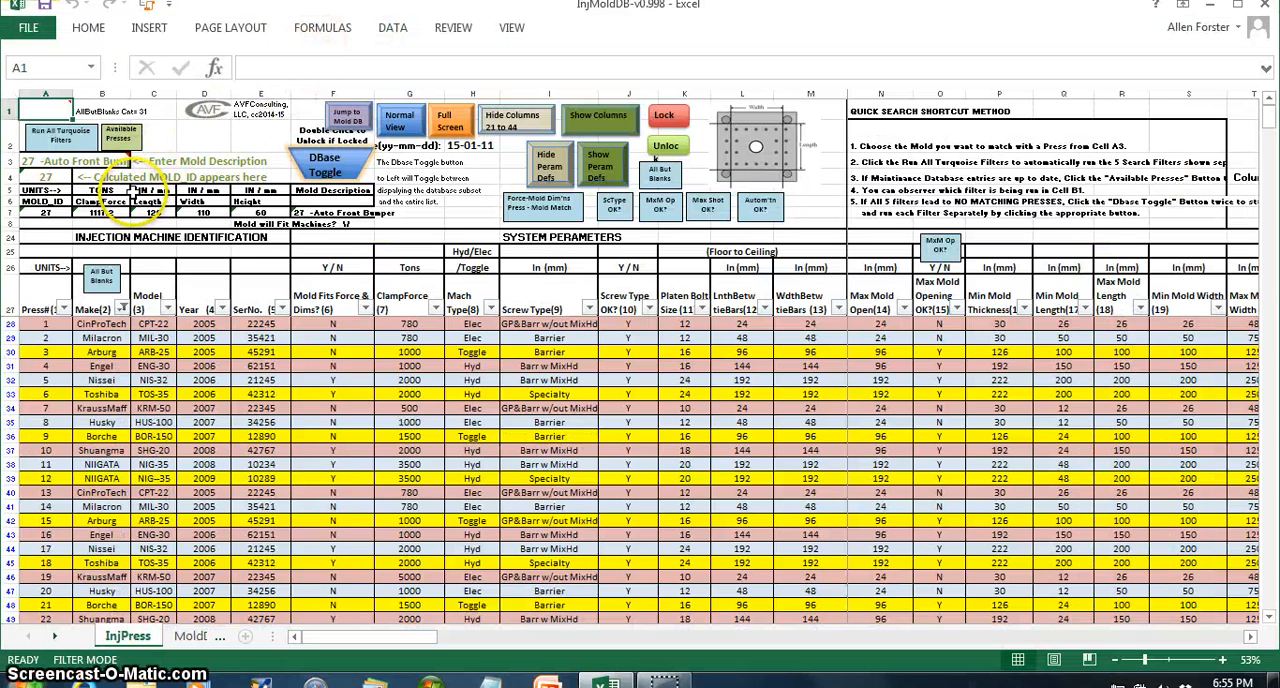
- Enlarge the sheet and choose 1001-Auto Lt Rear Bumper as the mold description in cell A3
left_click(40, 162)
left_click(84, 162)
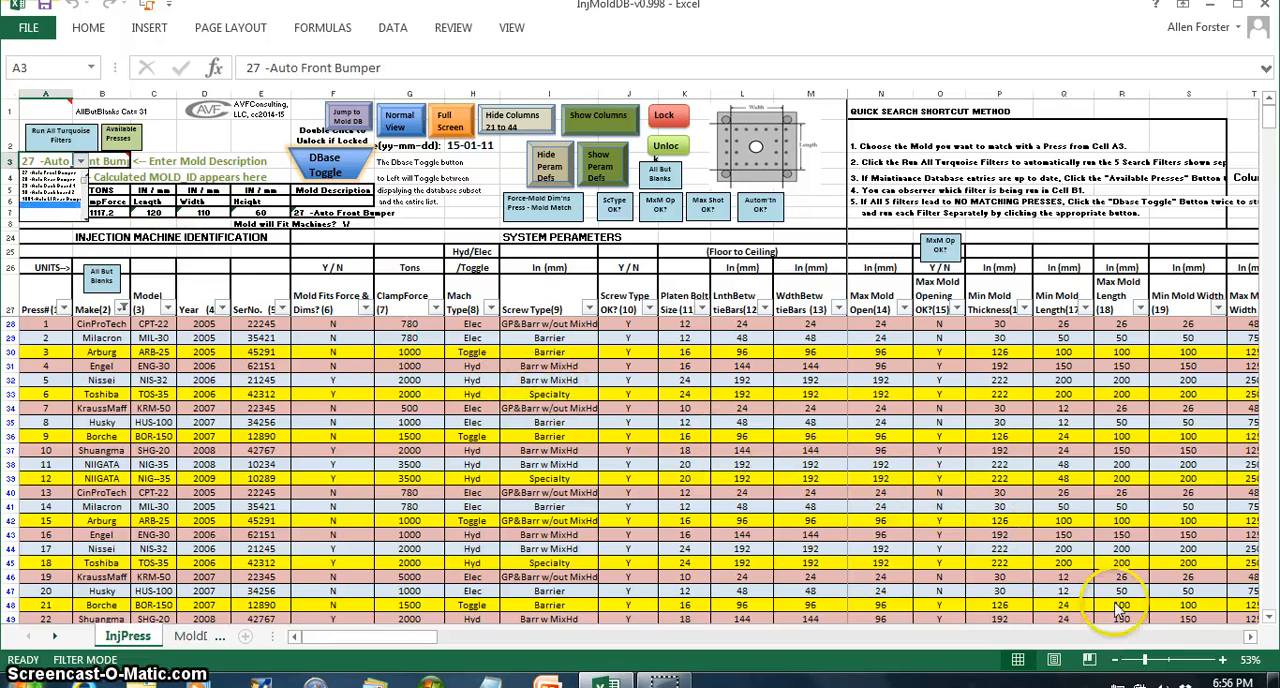
left_click(1158, 666)
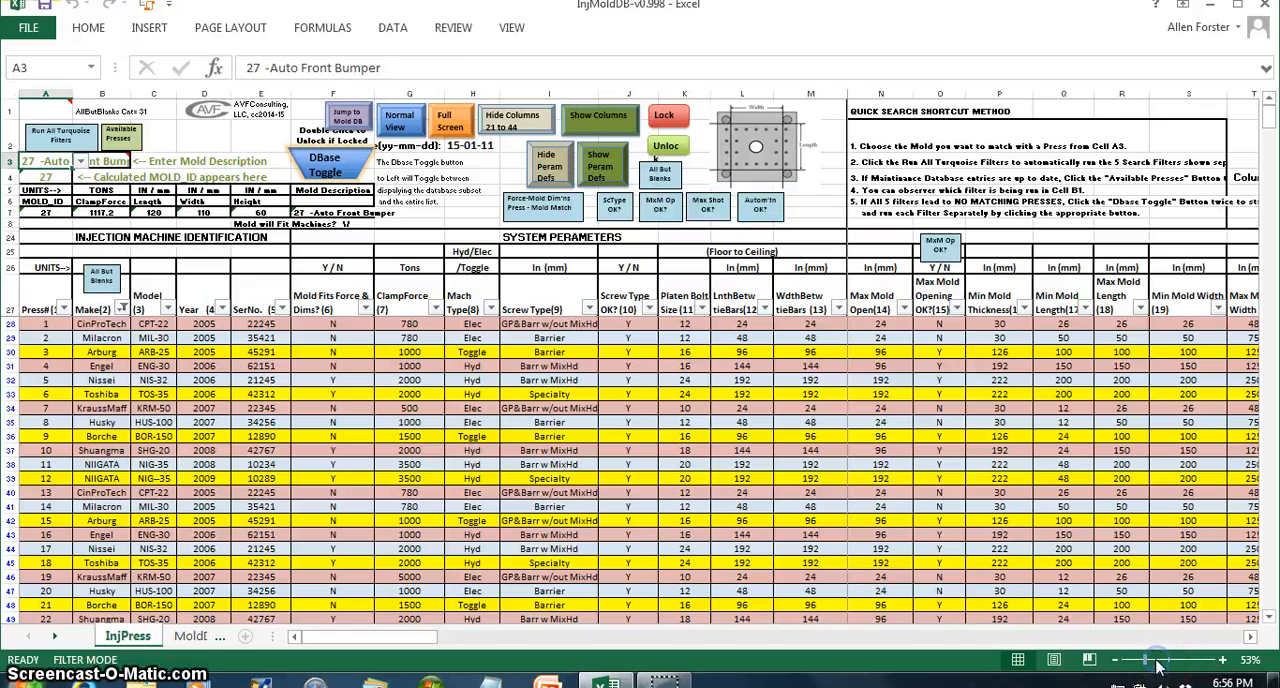
left_click(1160, 659)
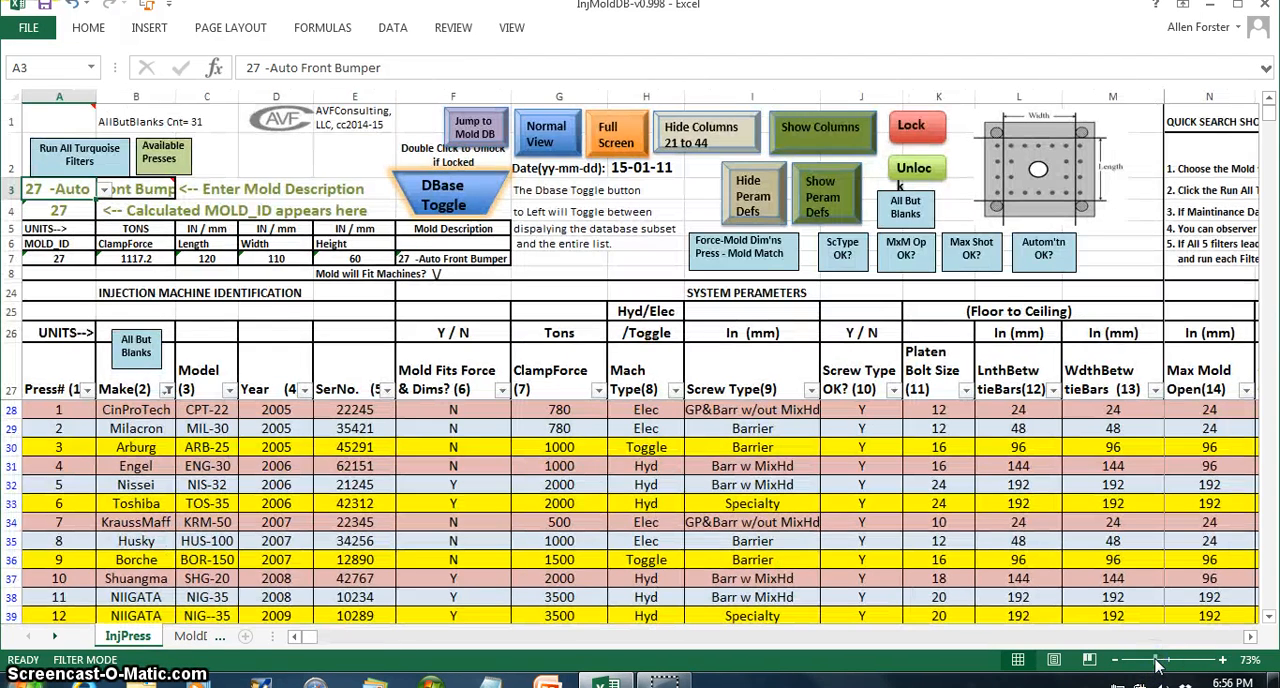
left_click(103, 190)
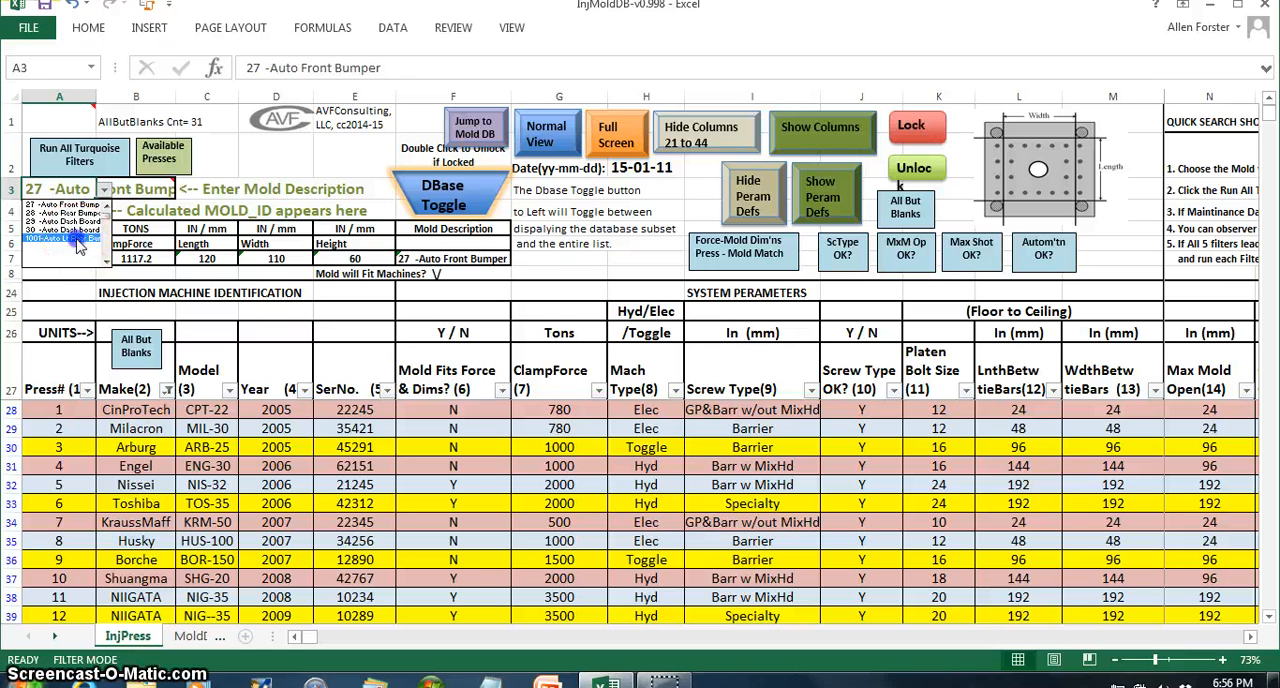
left_click(80, 240)
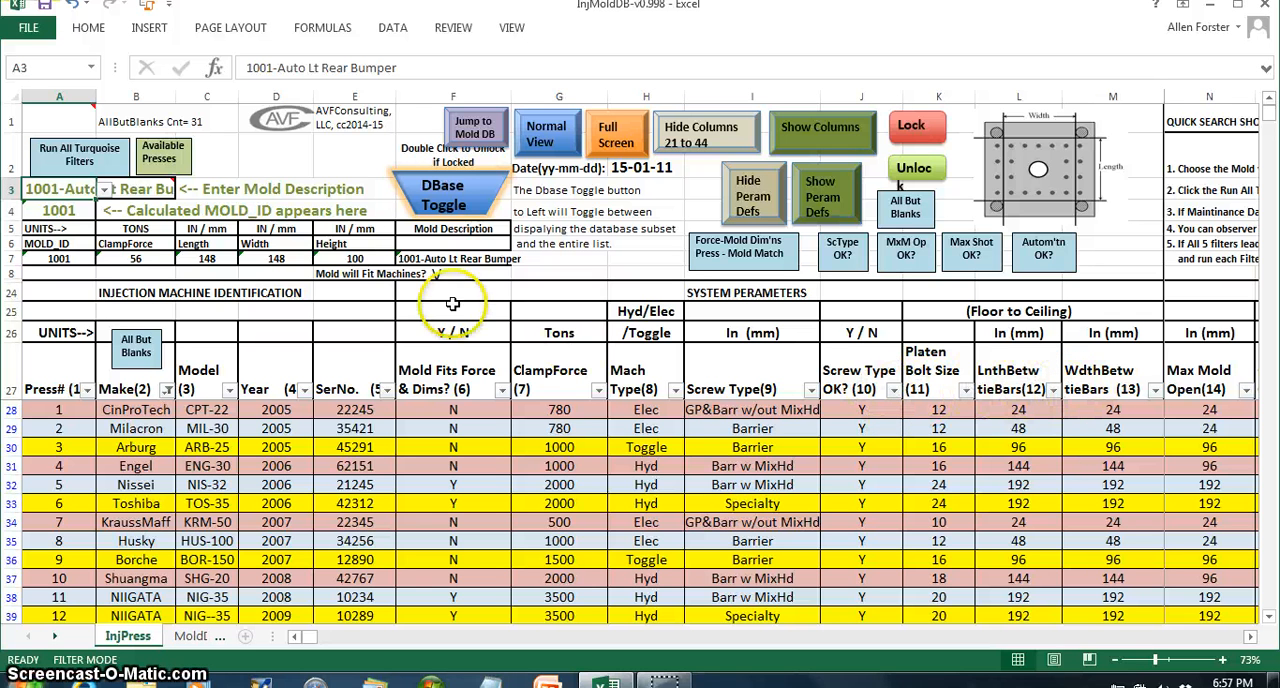
- Run all turquoise filters to find the presses that match mold 1001, and review the matches
left_click(75, 152)
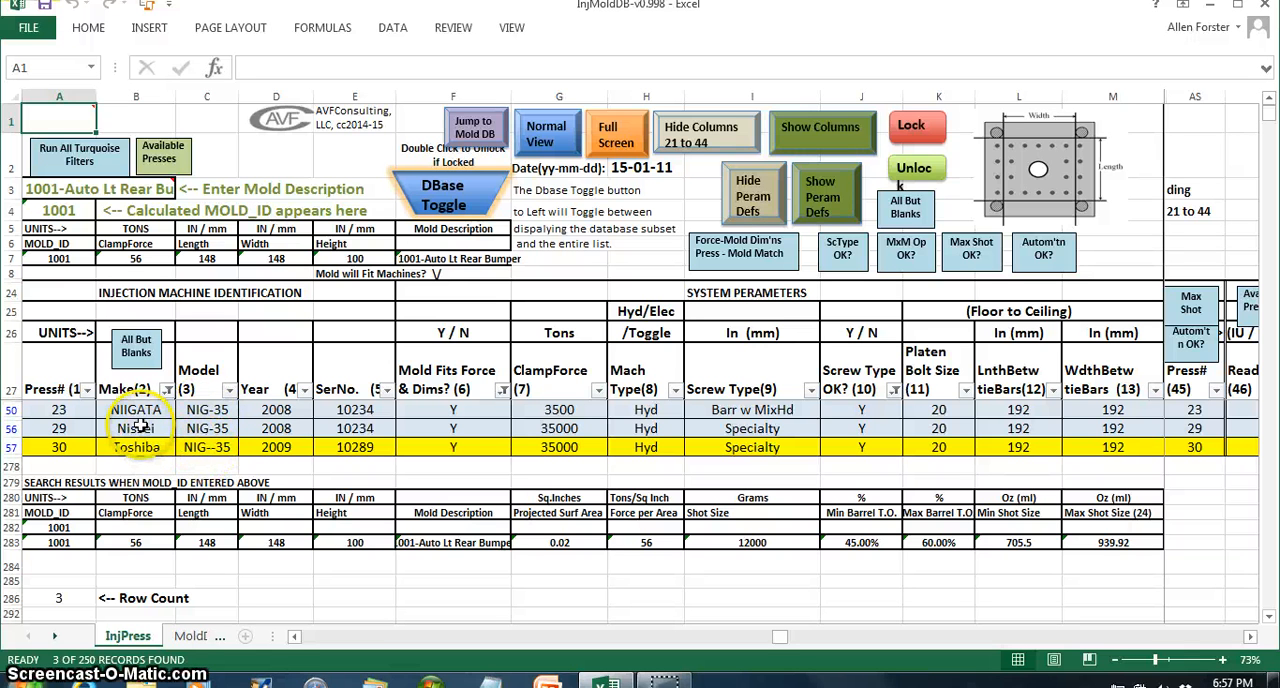
mouse_move(100, 188)
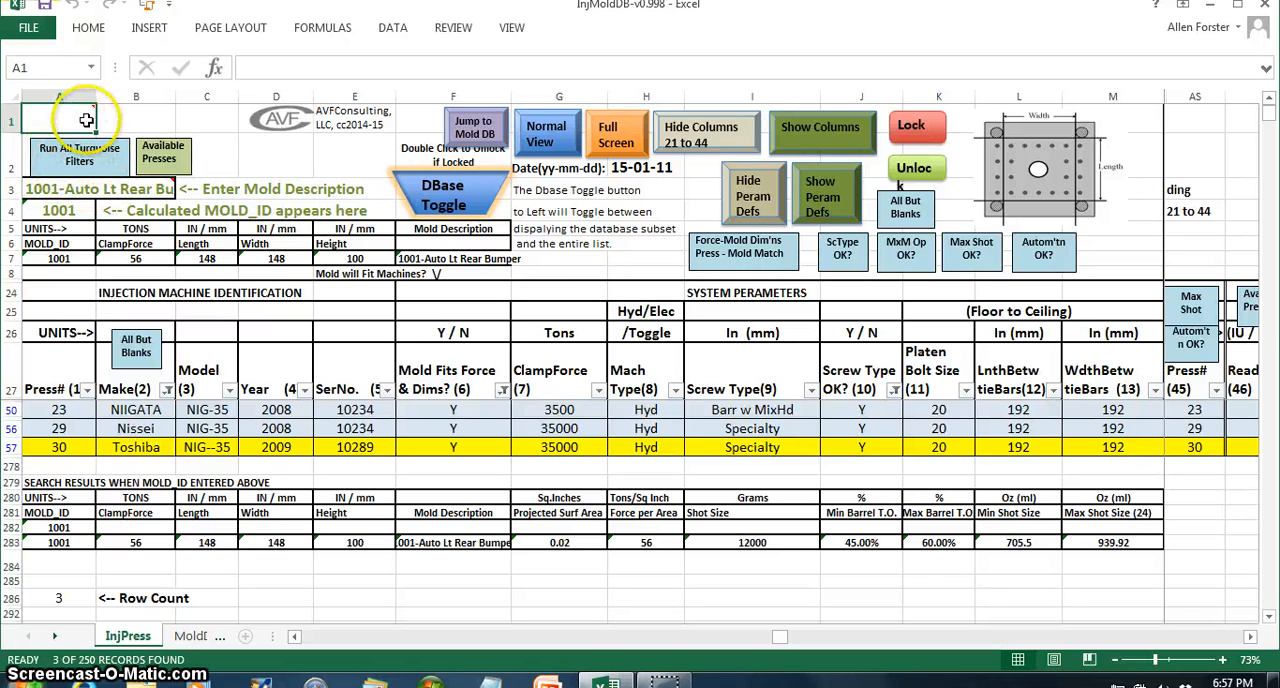
mouse_move(88, 107)
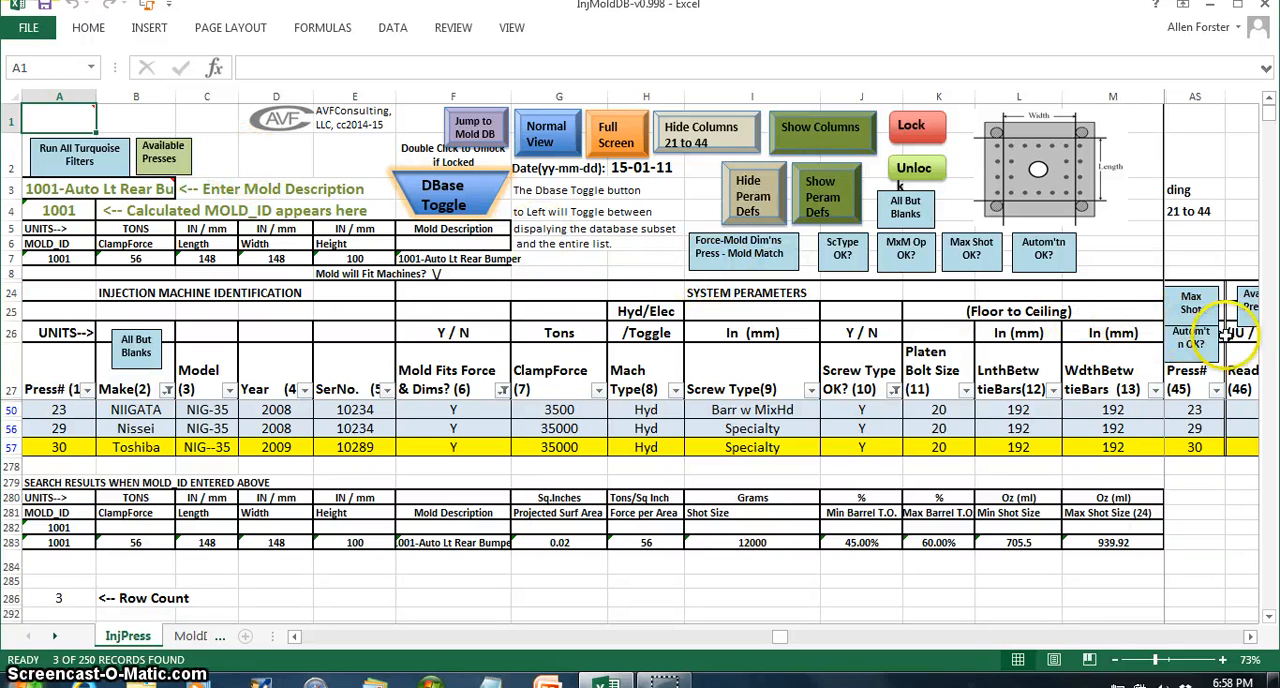
- Narrow the matching presses to the available ones, review the result across its columns, and toggle back to the full press database
left_click(158, 155)
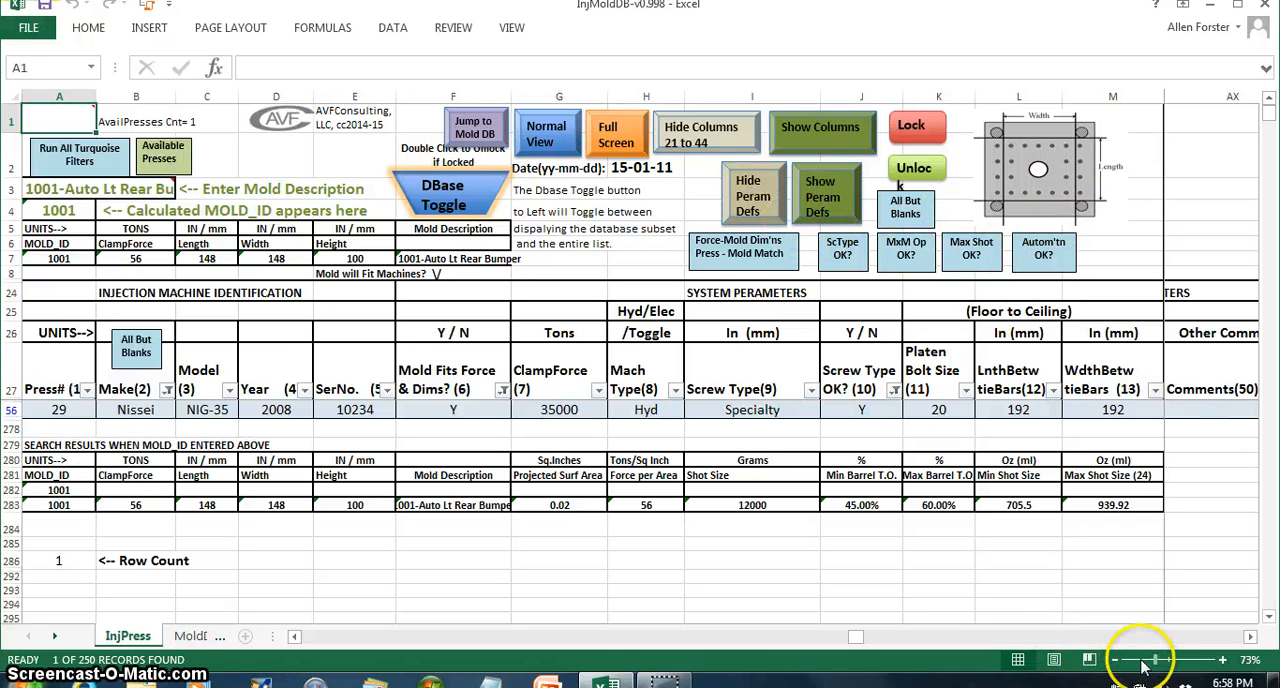
left_click_drag(1153, 660, 1141, 660)
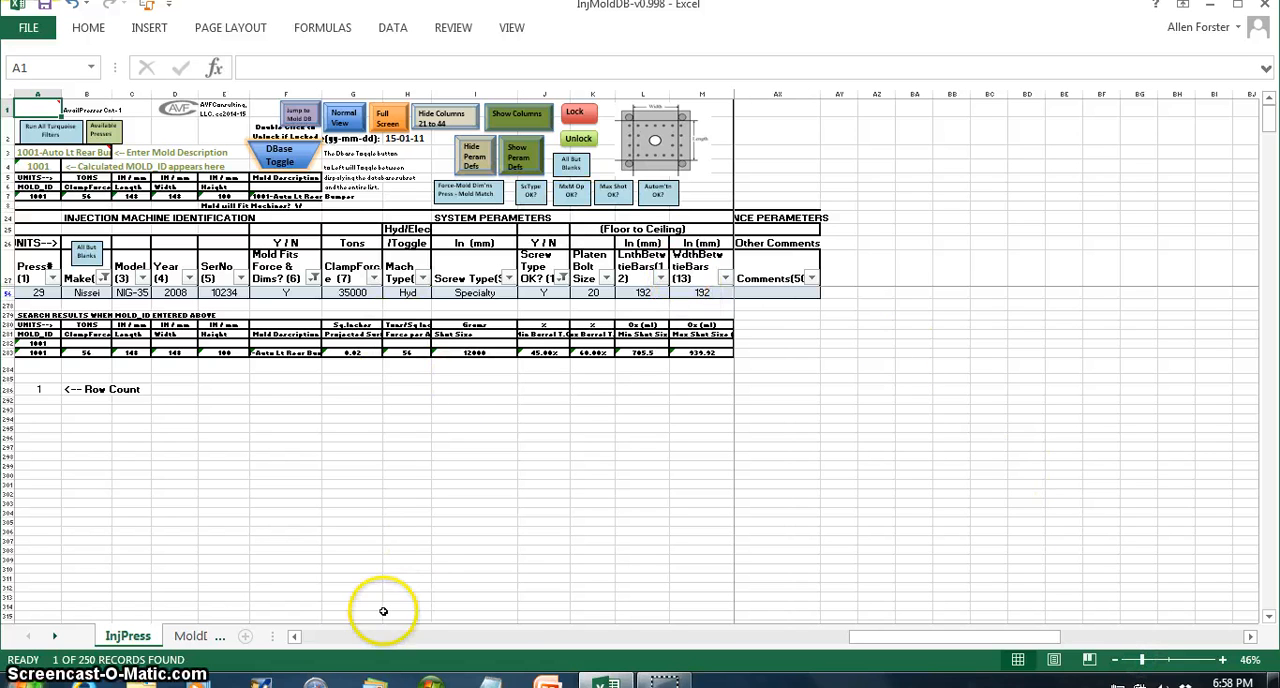
left_click(337, 636)
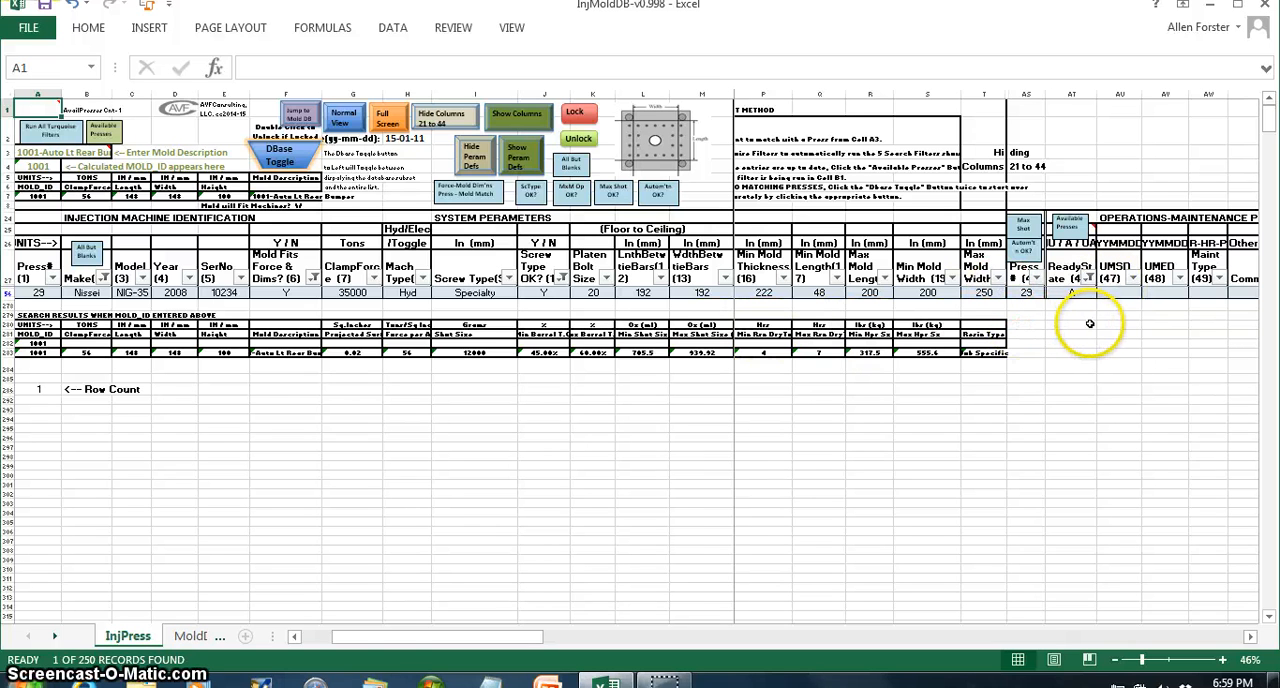
left_click(282, 158)
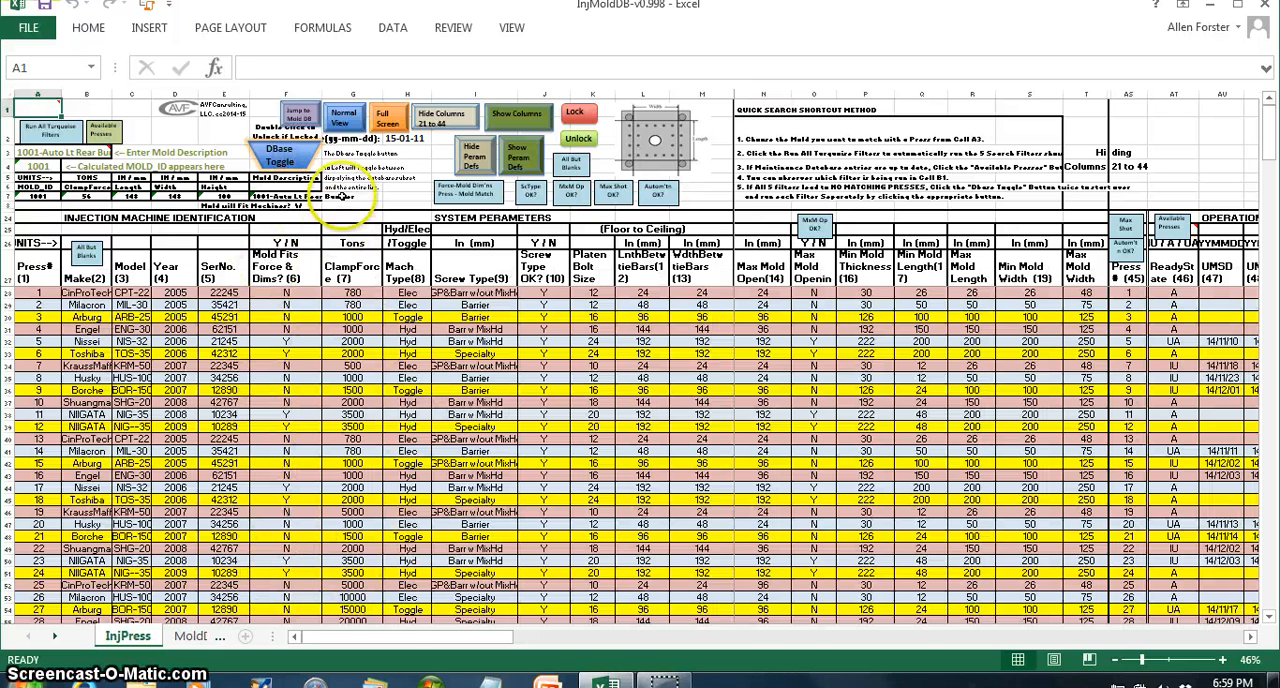
- Show the parameter definitions for reading and hide them again, and unlock the press sheet
left_click(525, 156)
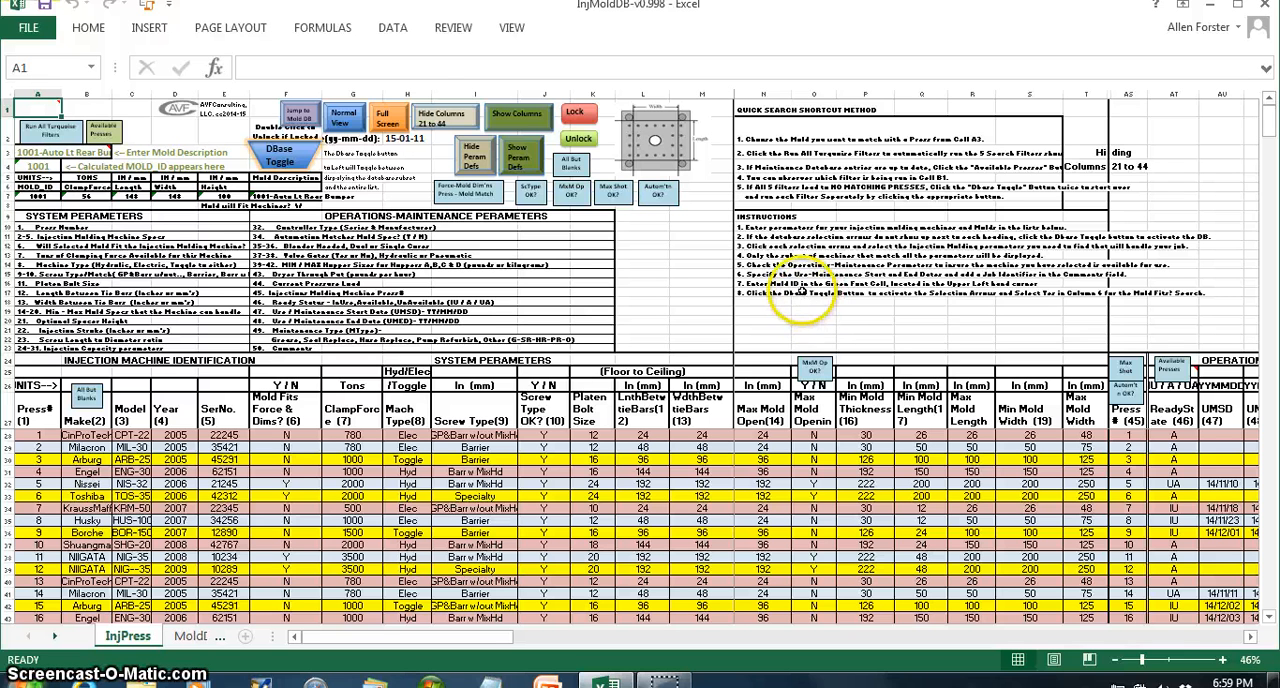
left_click(474, 158)
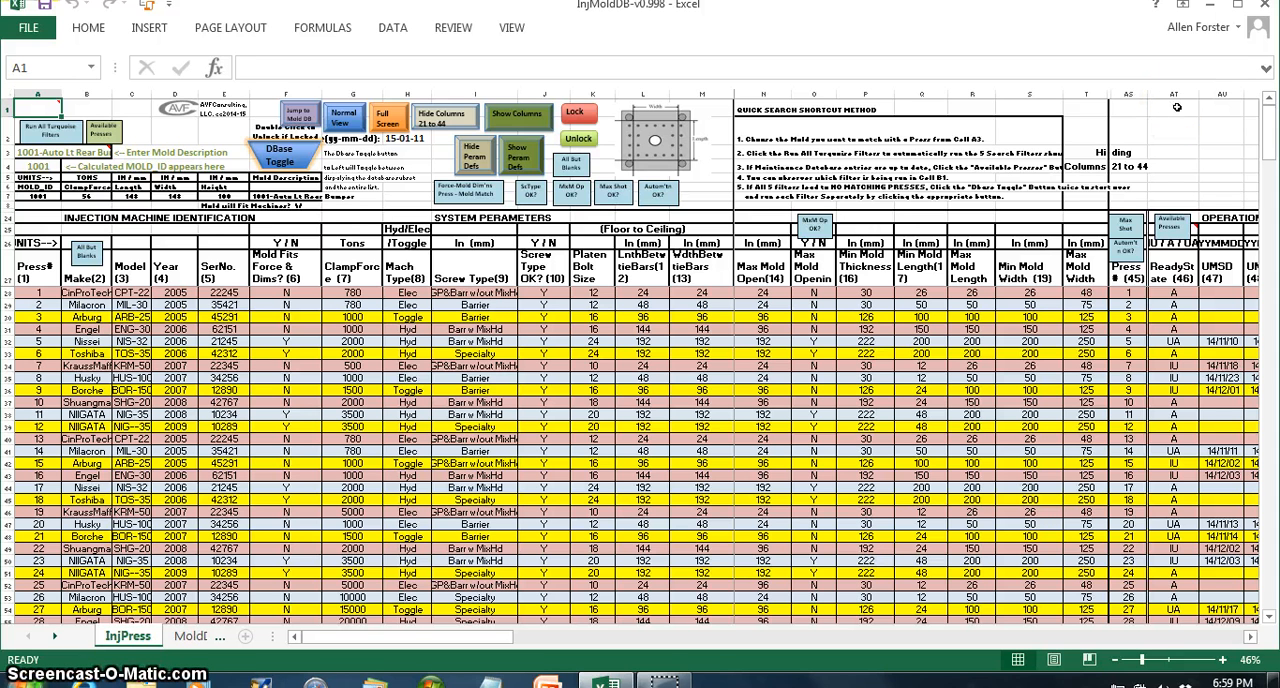
left_click(578, 138)
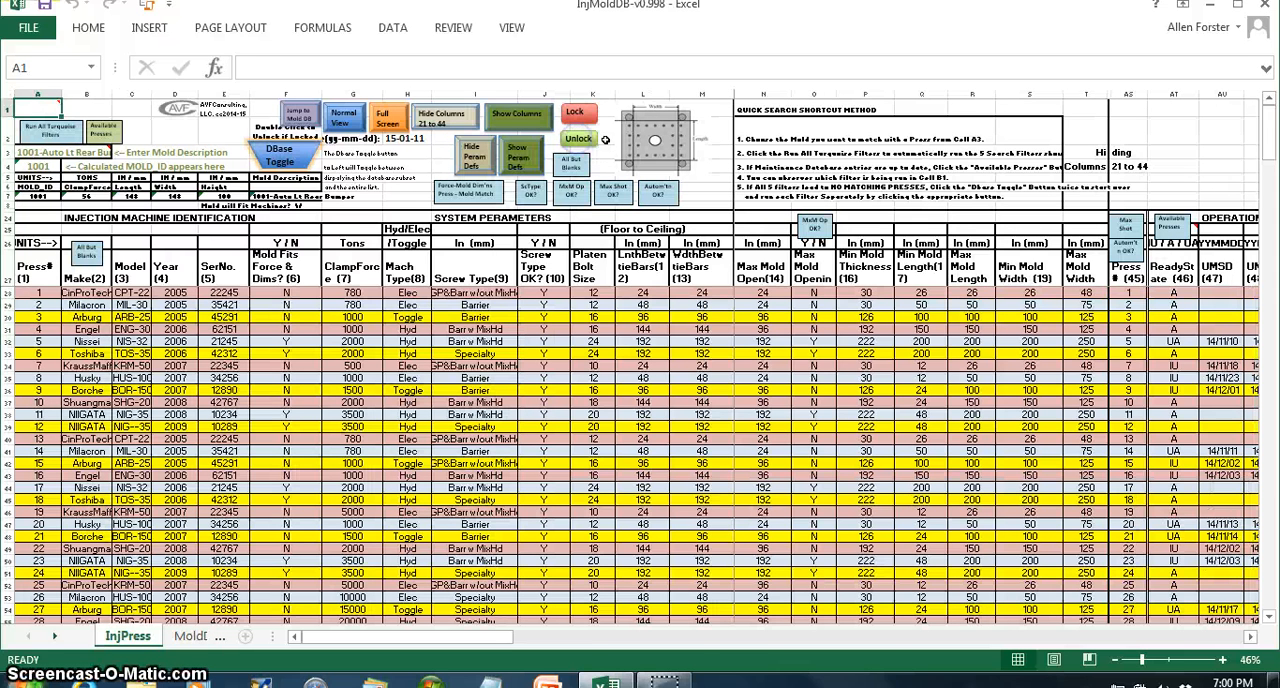